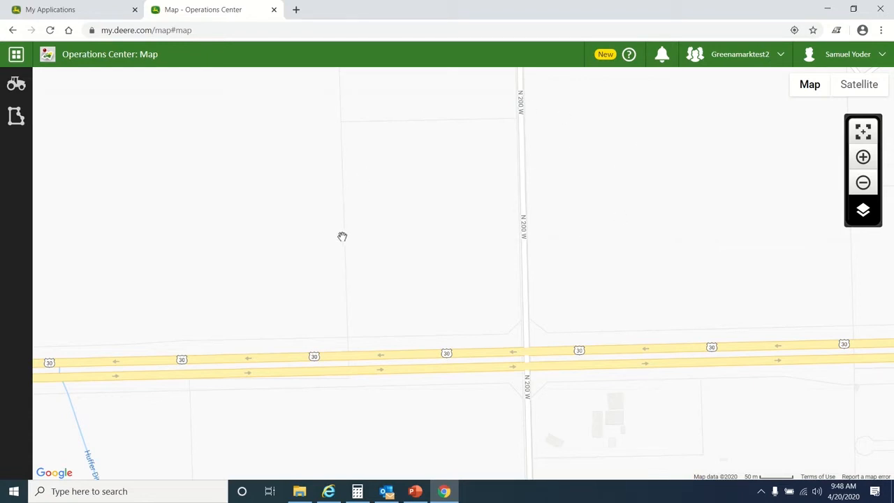
Open Team Manager from the Tools list in the apps grid
left_click(15, 58)
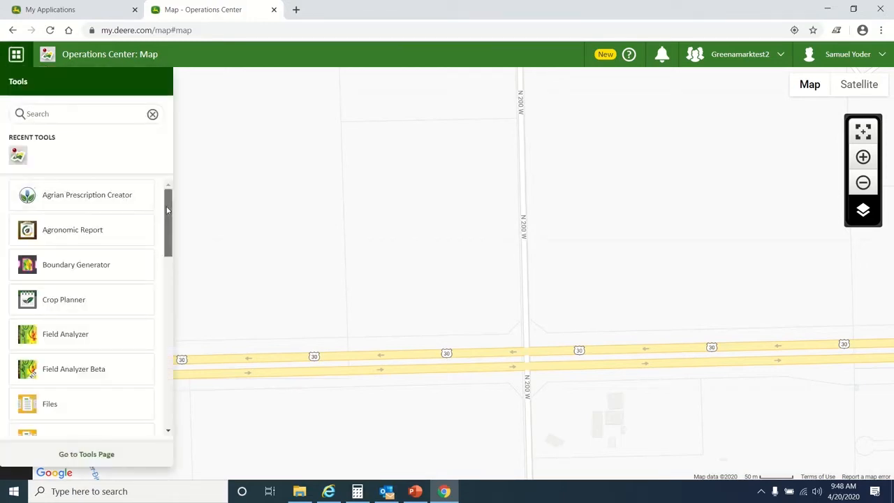
scroll(158, 245, "down", 2)
scroll(158, 253, "down", 5)
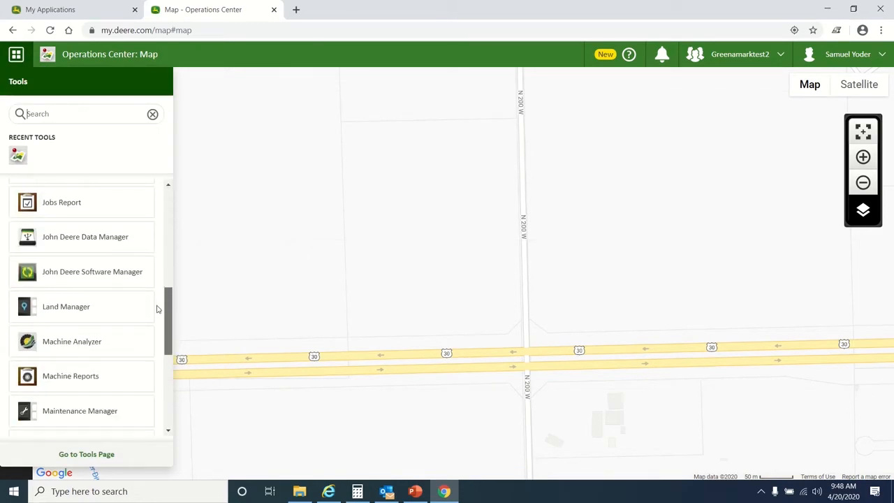
scroll(149, 348, "down", 2)
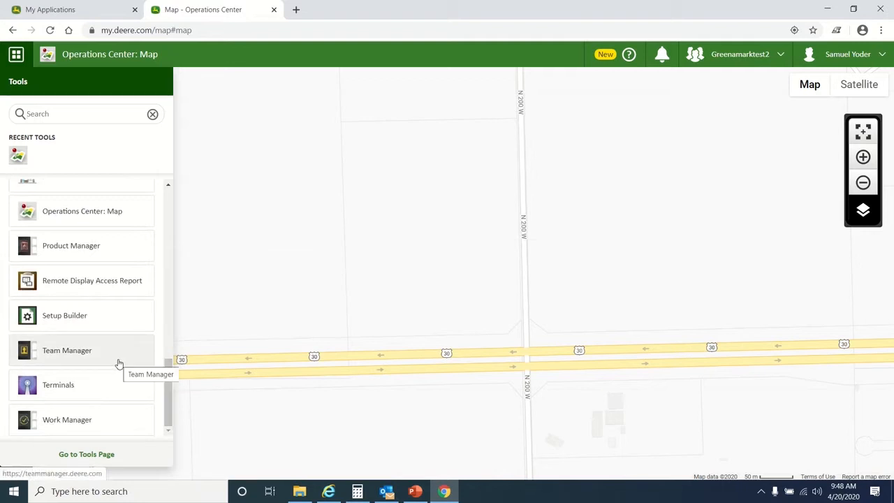
left_click(118, 359)
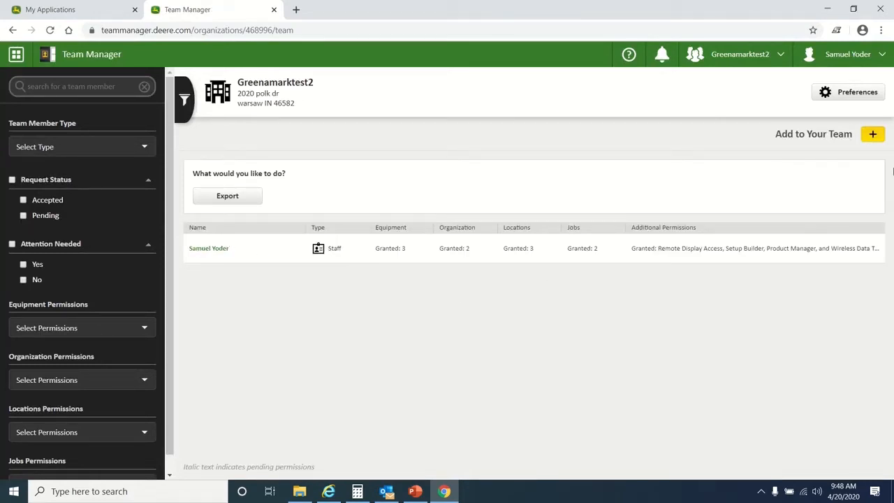
Add a partner, enter the partner's e-mail address with the domain typo fixed, and continue
left_click(874, 135)
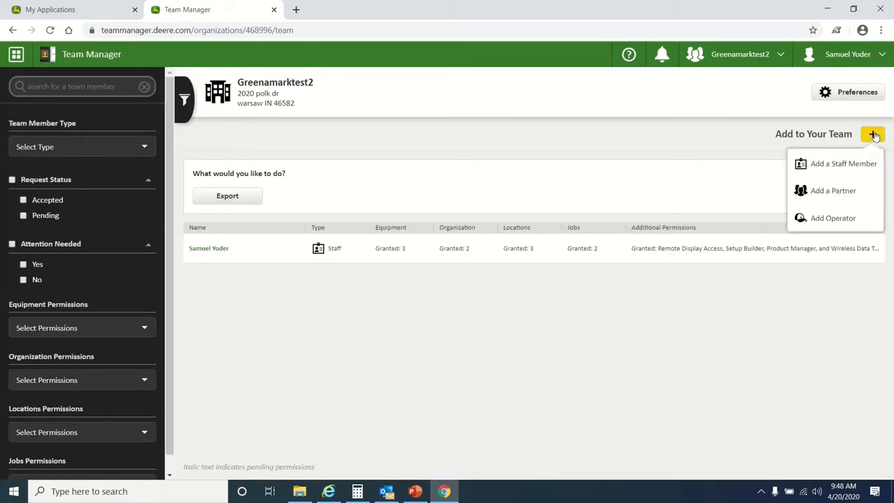
left_click(845, 191)
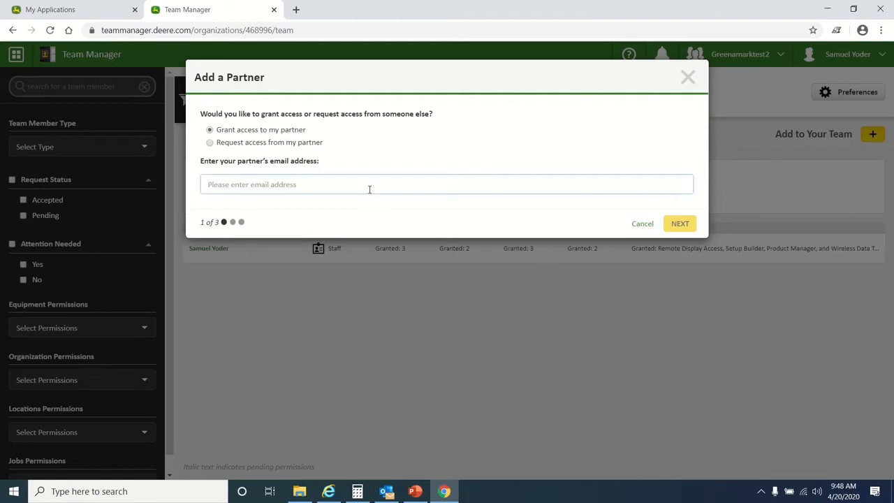
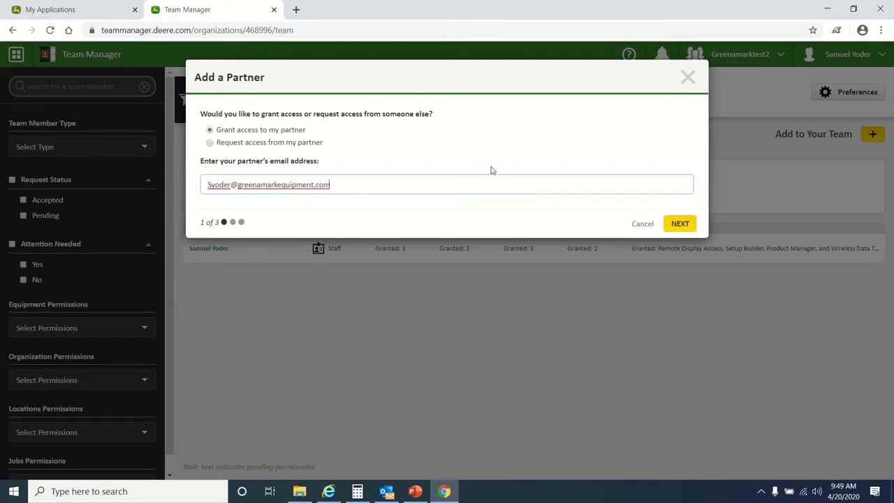
left_click(260, 183)
key("BackSpace")
left_click(552, 229)
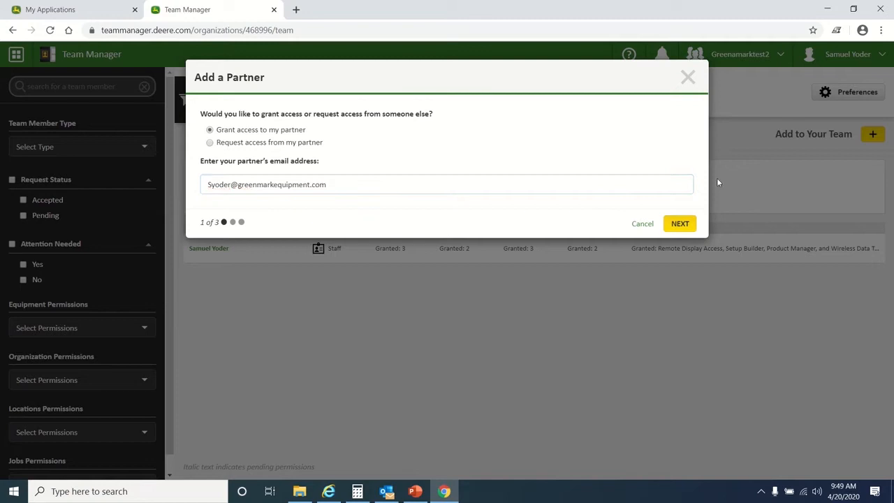
left_click(677, 223)
Review partner permissions: Equipment 3, Organization Management 2, Locations 3, Jobs and Crop Plans 2
scroll(525, 336, "down", 2)
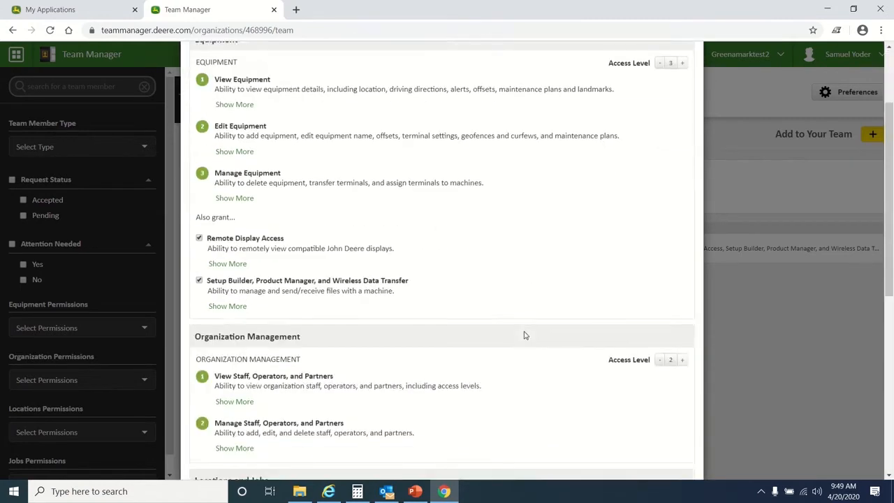
scroll(526, 336, "down", 1)
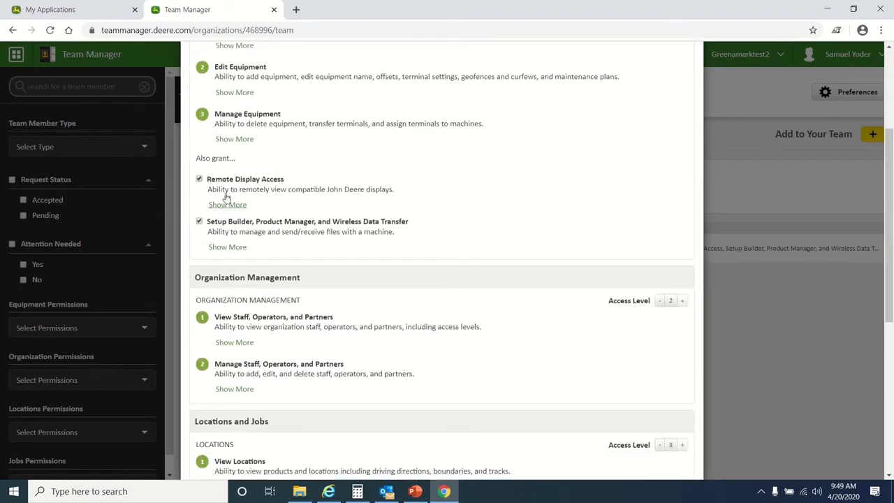
scroll(332, 120, "down", 1)
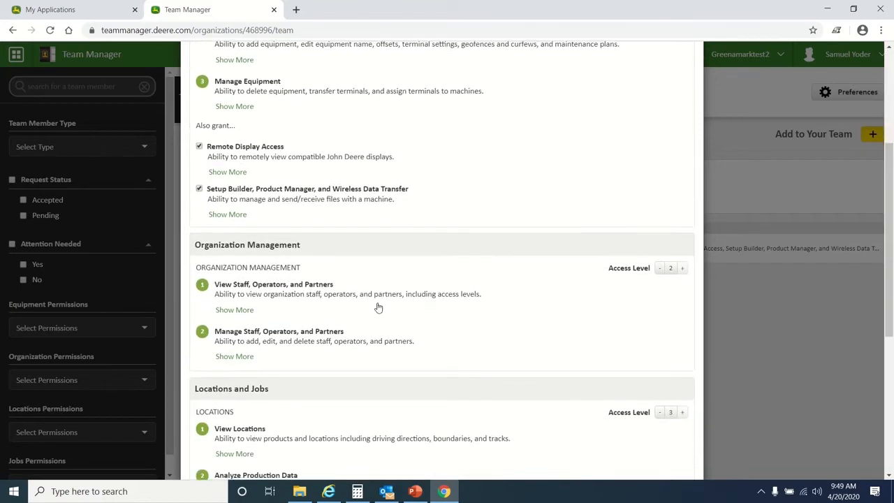
scroll(378, 308, "down", 8)
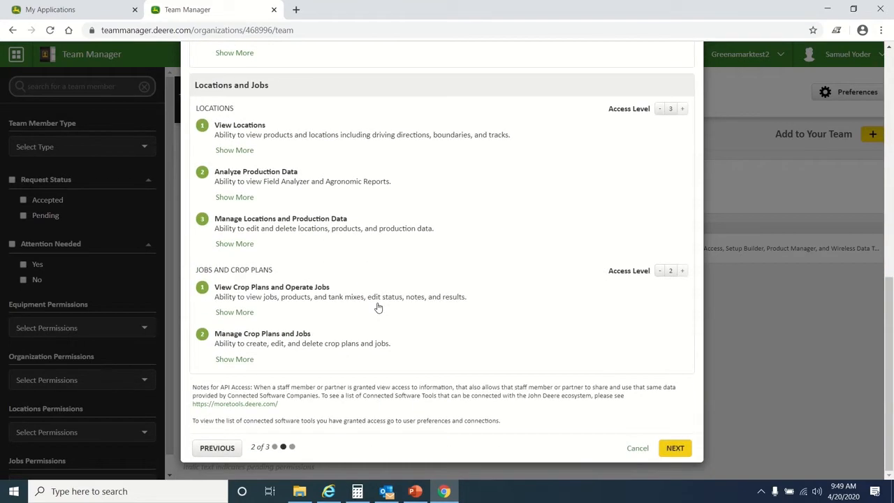
scroll(422, 264, "up", 8)
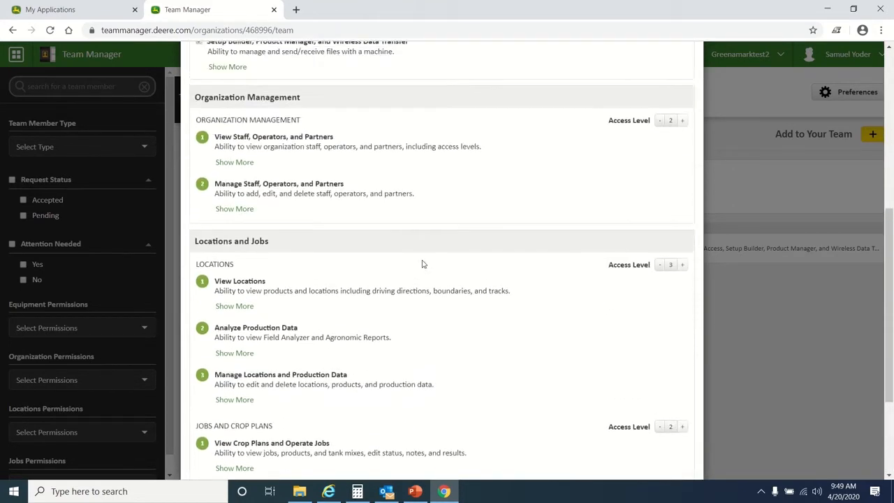
scroll(422, 265, "down", 9)
scroll(422, 264, "up", 4)
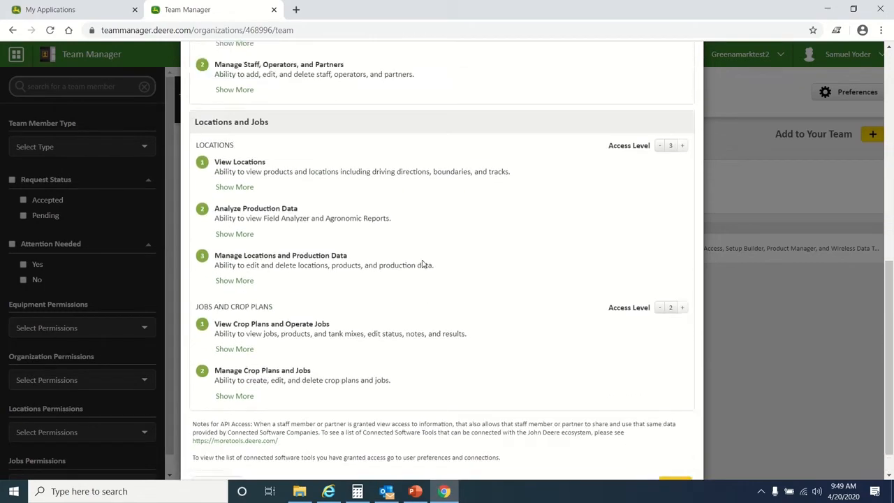
scroll(422, 264, "up", 2)
scroll(422, 264, "down", 2)
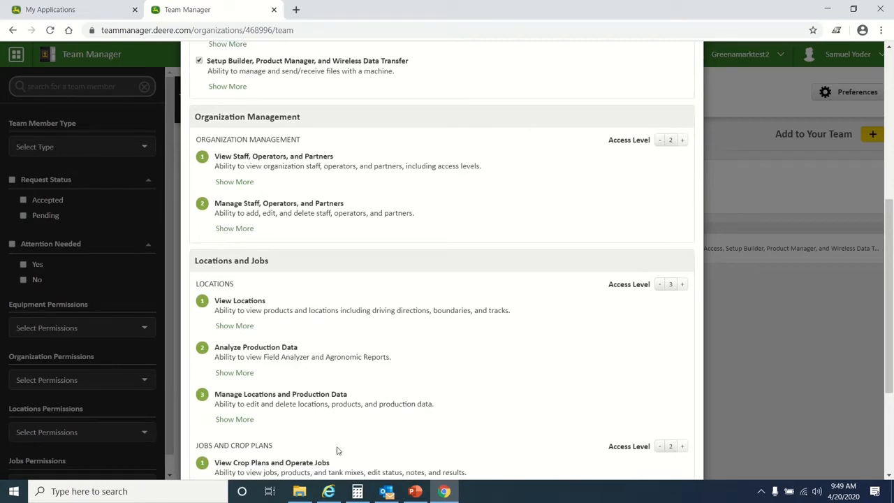
scroll(381, 344, "up", 2)
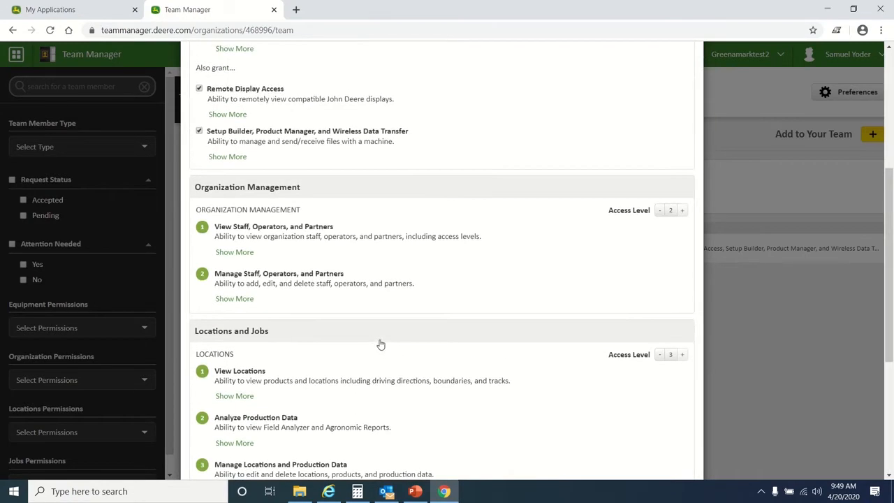
scroll(380, 344, "up", 2)
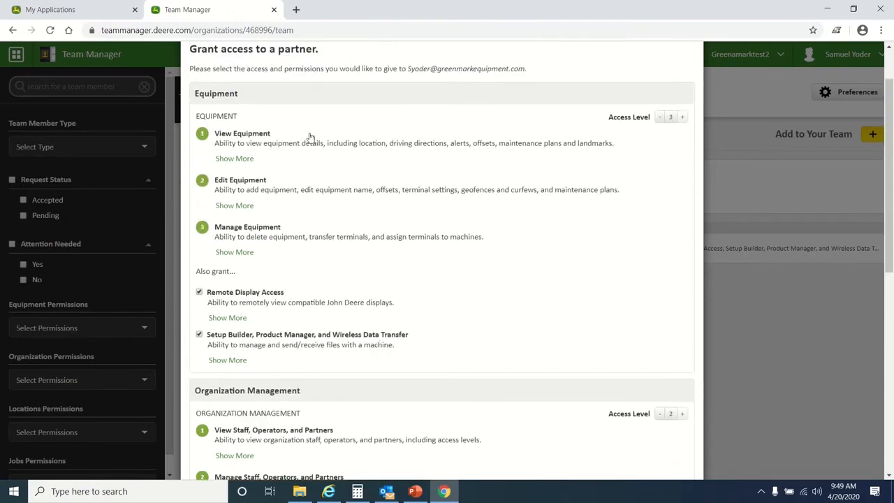
scroll(350, 264, "down", 4)
scroll(349, 264, "down", 1)
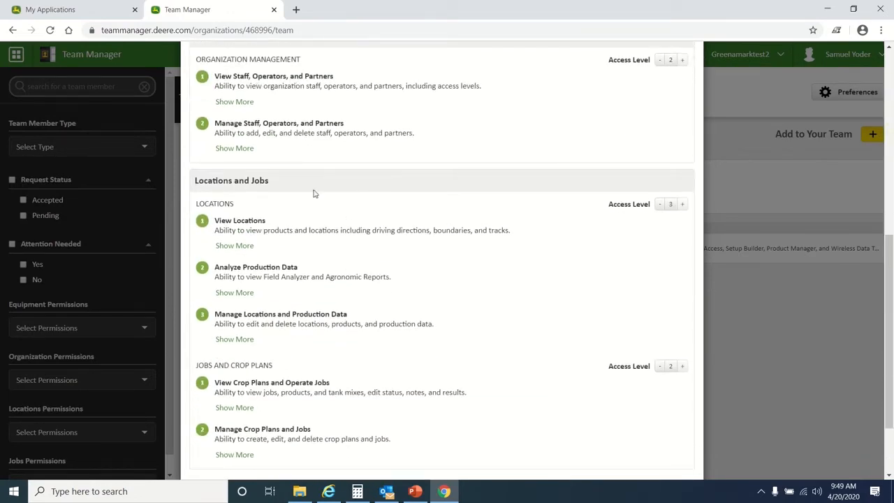
scroll(370, 317, "down", 2)
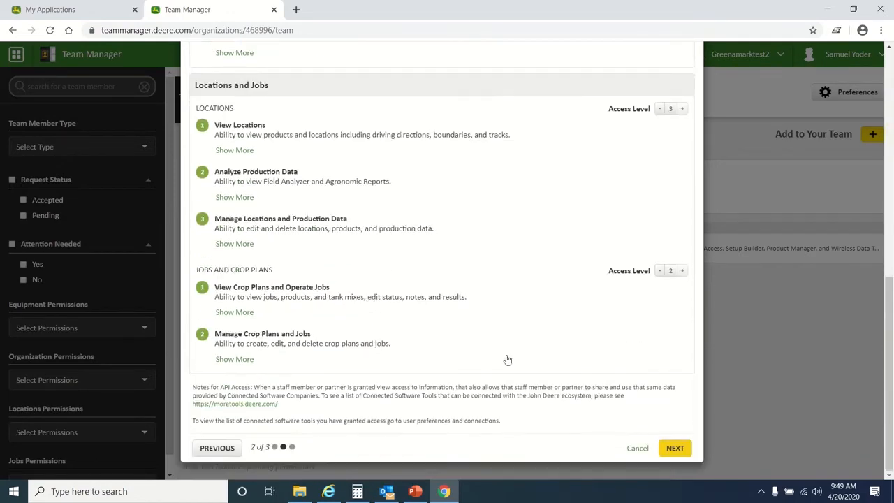
scroll(507, 199, "up", 4)
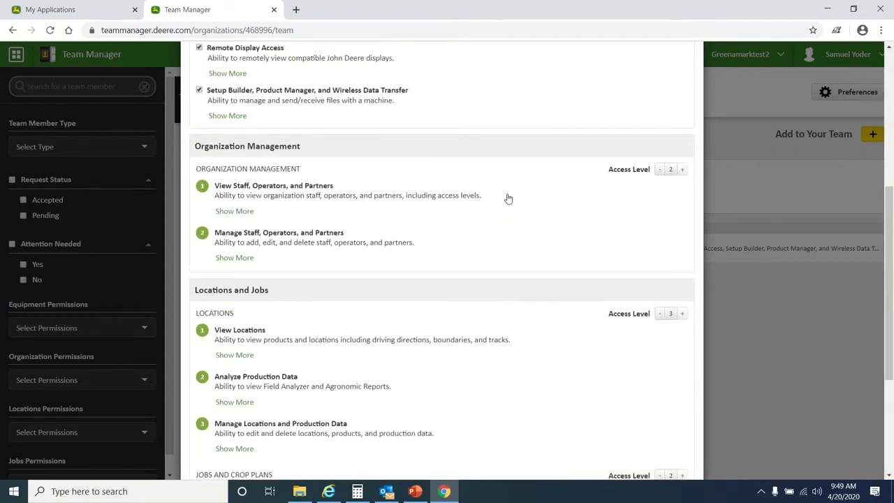
scroll(508, 200, "down", 4)
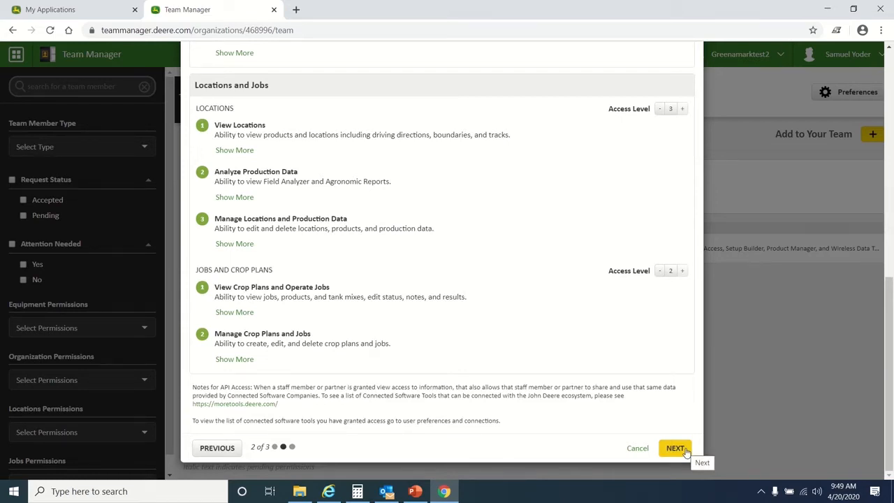
scroll(515, 295, "up", 4)
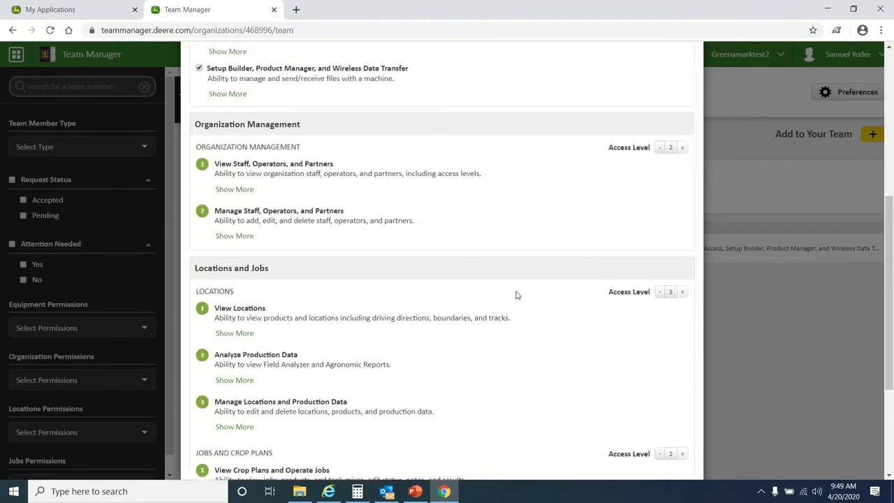
scroll(515, 295, "up", 5)
scroll(514, 287, "down", 4)
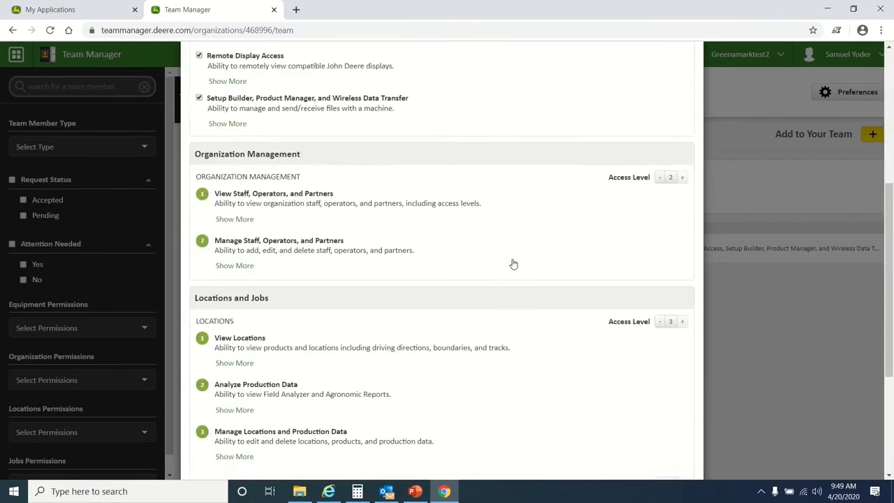
scroll(514, 264, "down", 5)
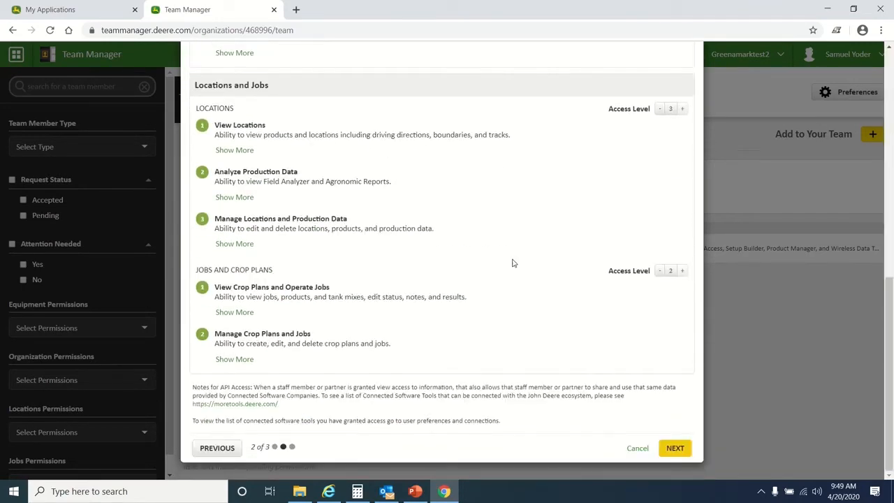
scroll(513, 264, "up", 8)
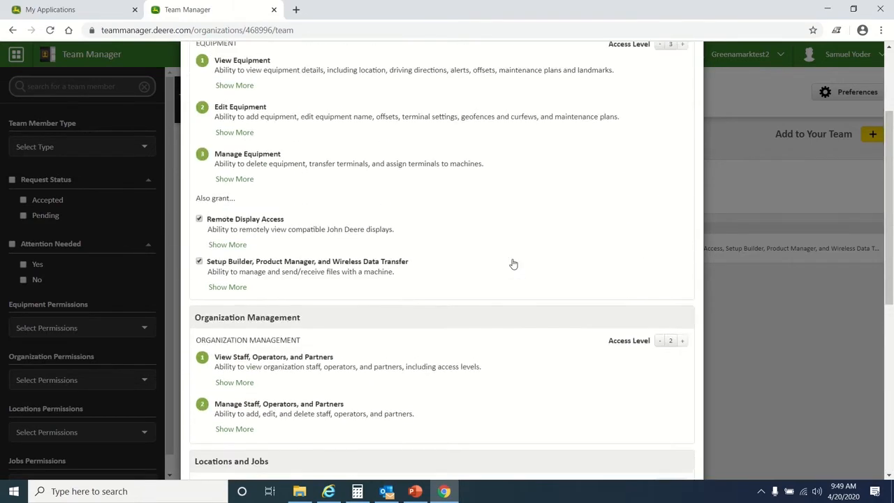
scroll(368, 225, "down", 8)
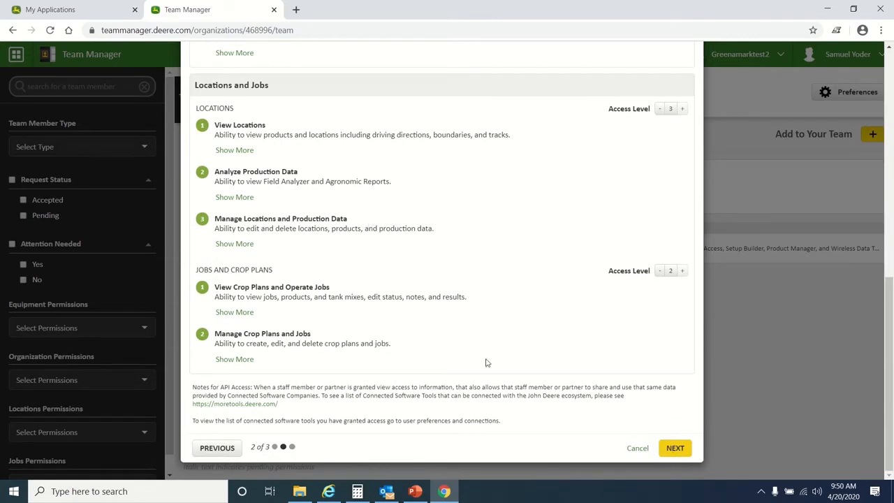
Advance to step 3 of 3 and finish sending the partner invitation
left_click(675, 451)
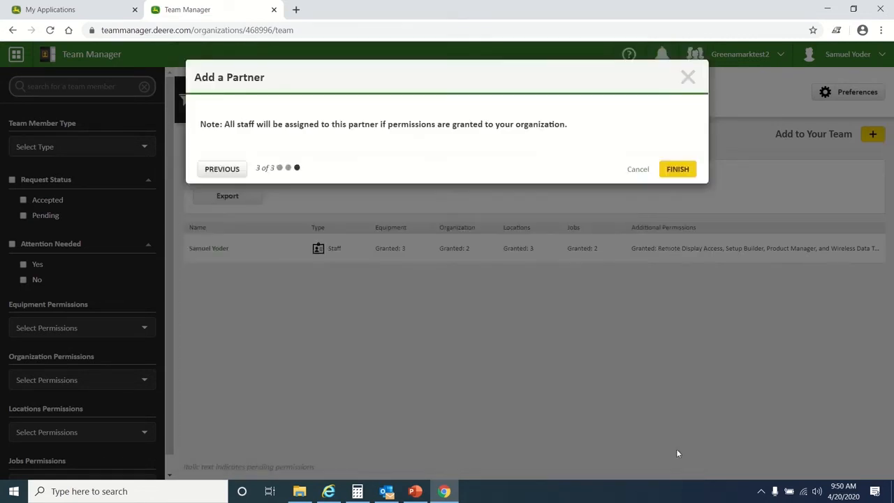
left_click(683, 174)
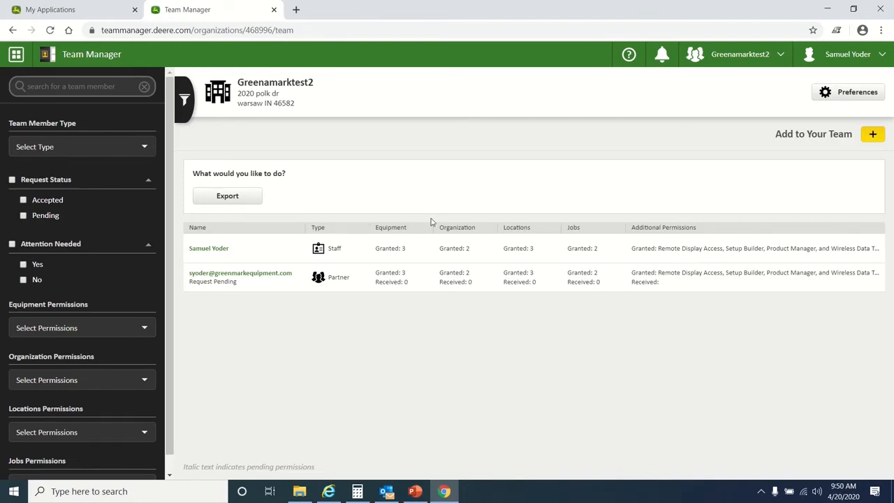
Choose Add a Staff Member from the Add to Your Team menu
left_click(873, 136)
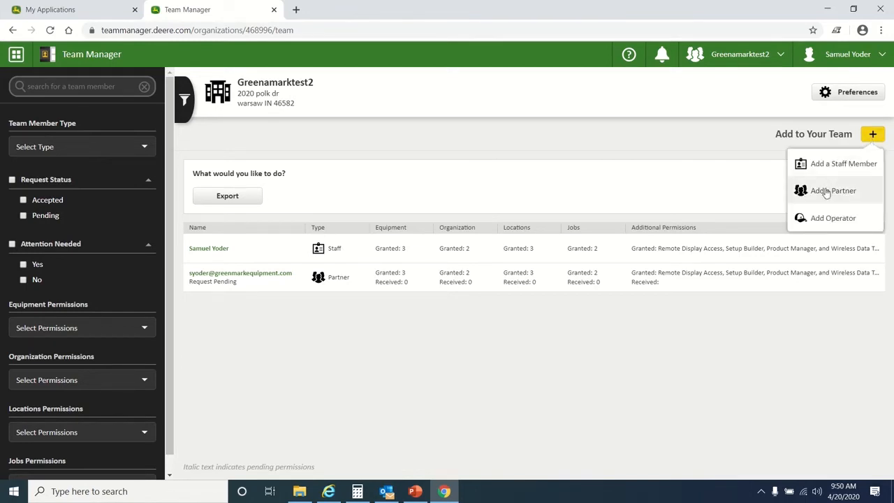
left_click(834, 165)
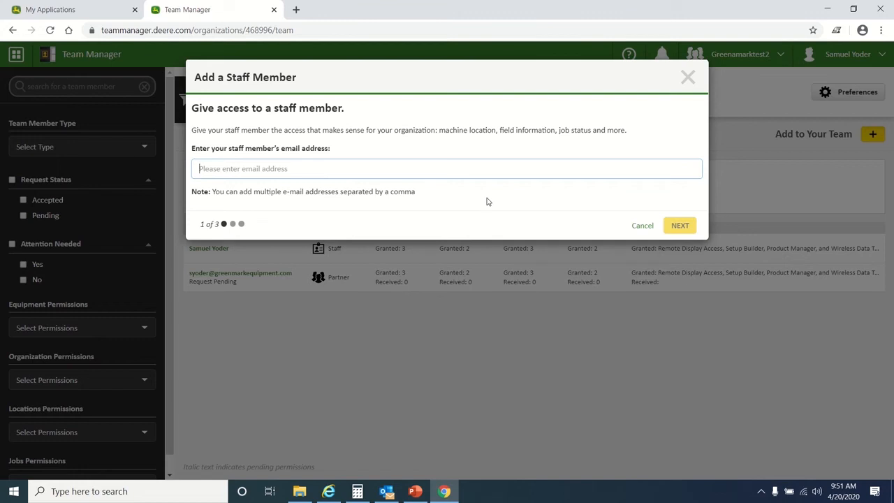
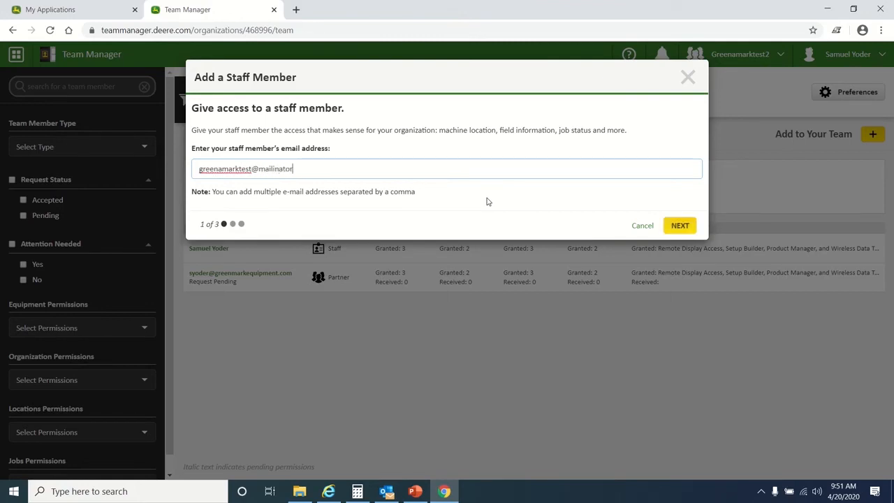
Enter the test staff member's e-mail address and continue to permissions
left_click(679, 226)
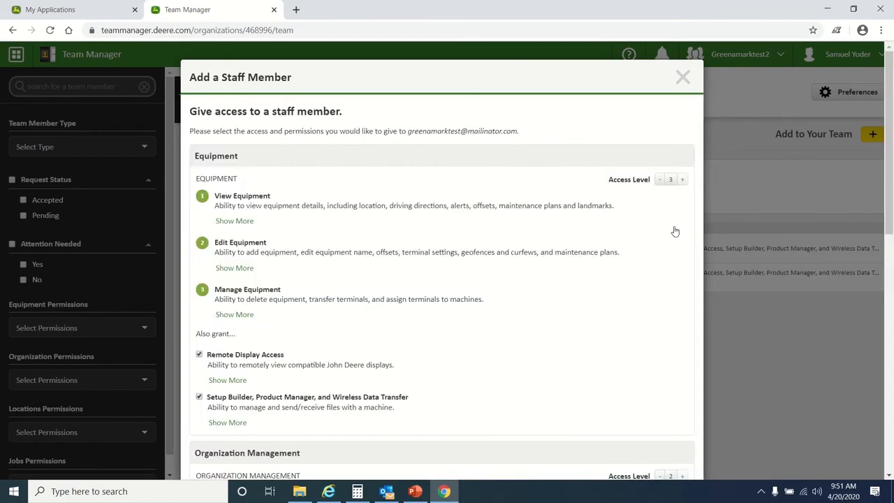
Lower Organization Management and Jobs and Crop Plans access to level 0, then advance
scroll(613, 250, "down", 3)
scroll(588, 337, "down", 1)
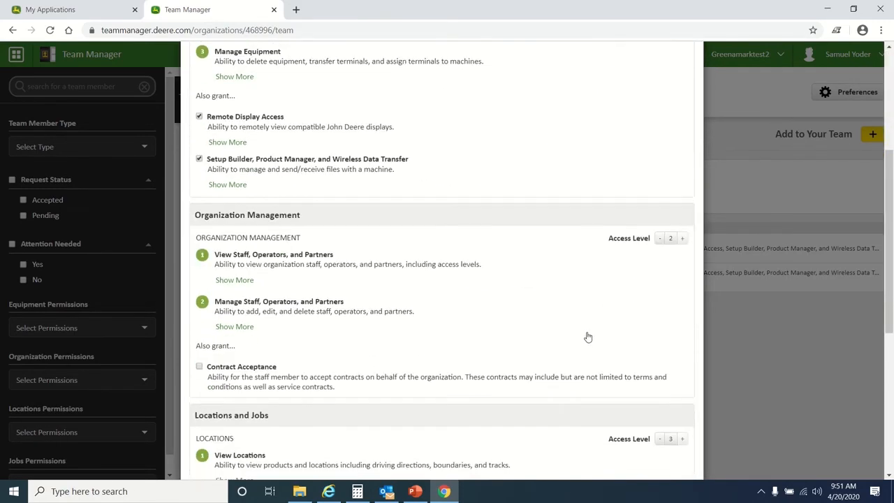
left_click(660, 238)
left_click(660, 238)
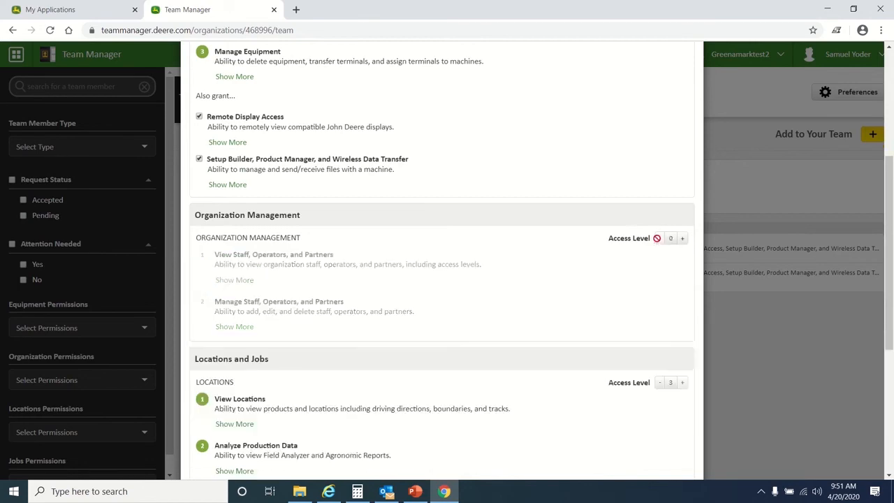
scroll(657, 238, "down", 2)
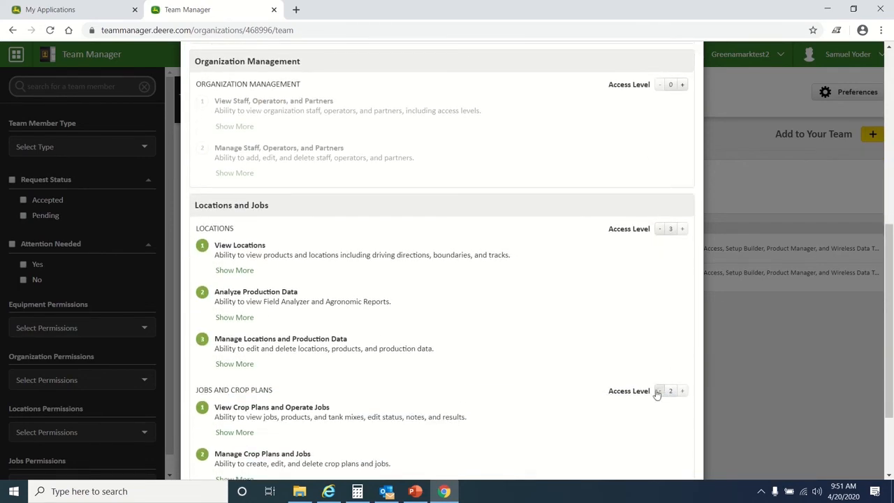
left_click(657, 391)
left_click(656, 391)
scroll(655, 390, "down", 2)
scroll(656, 392, "up", 5)
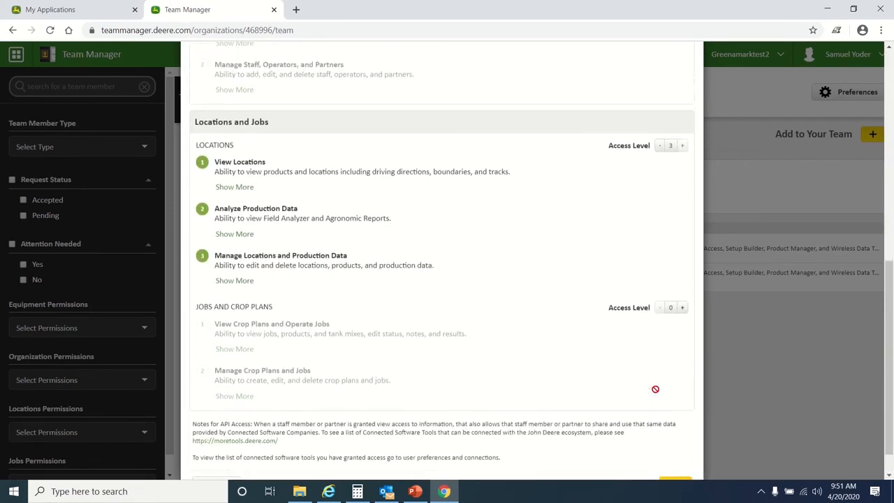
scroll(656, 394, "down", 3)
scroll(655, 394, "up", 4)
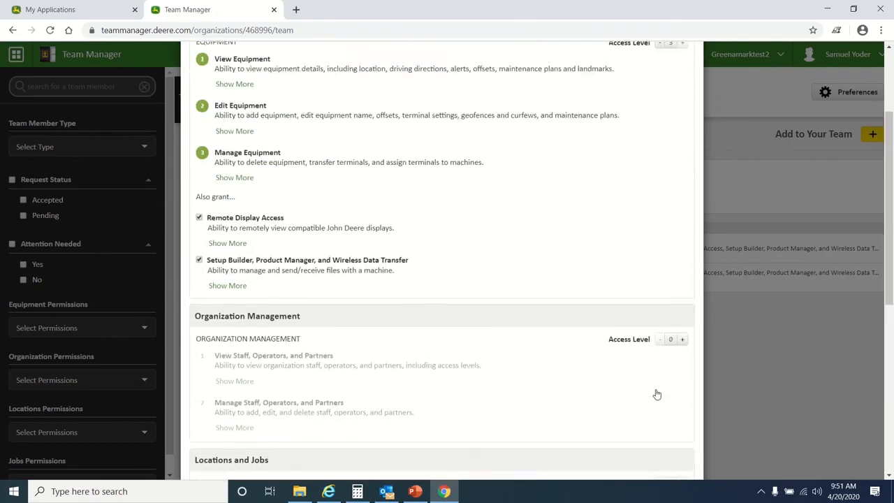
scroll(516, 265, "down", 5)
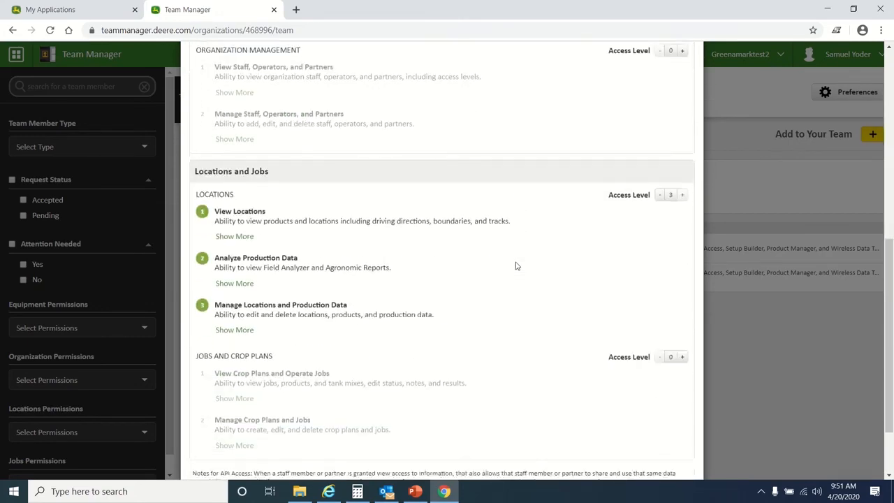
left_click(662, 451)
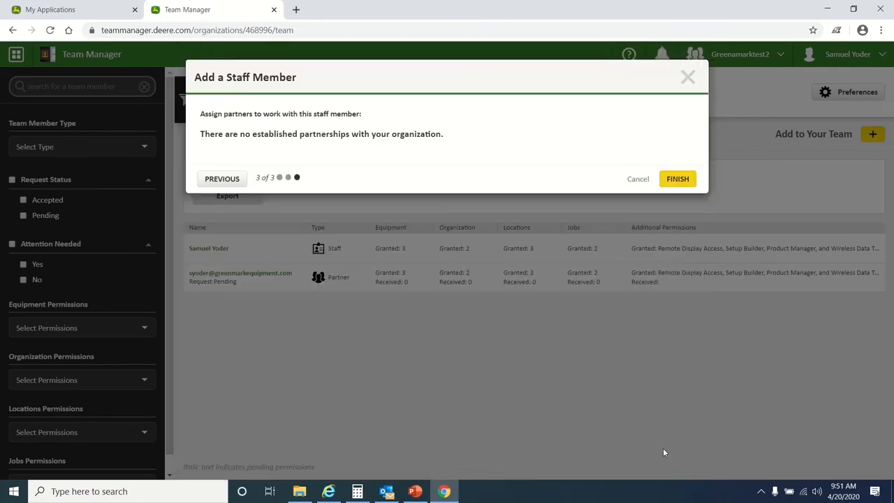
Finish the staff invitation and open the new pending staff row's details
left_click(676, 180)
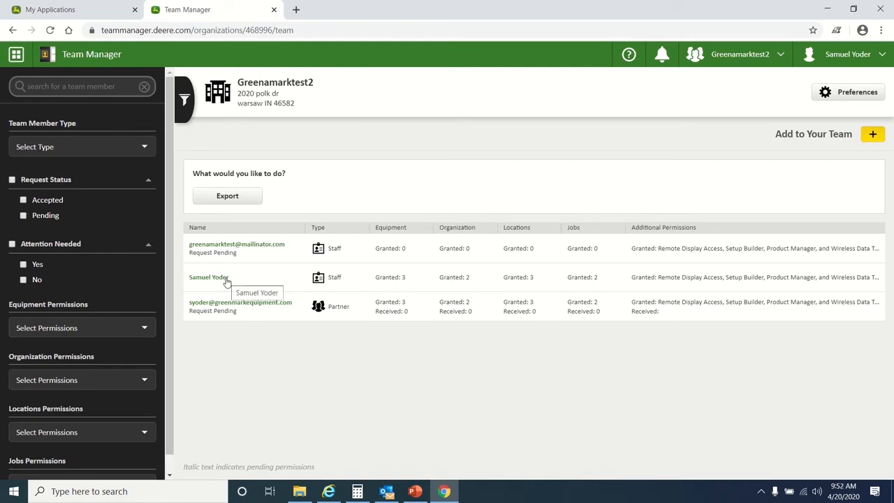
left_click(226, 255)
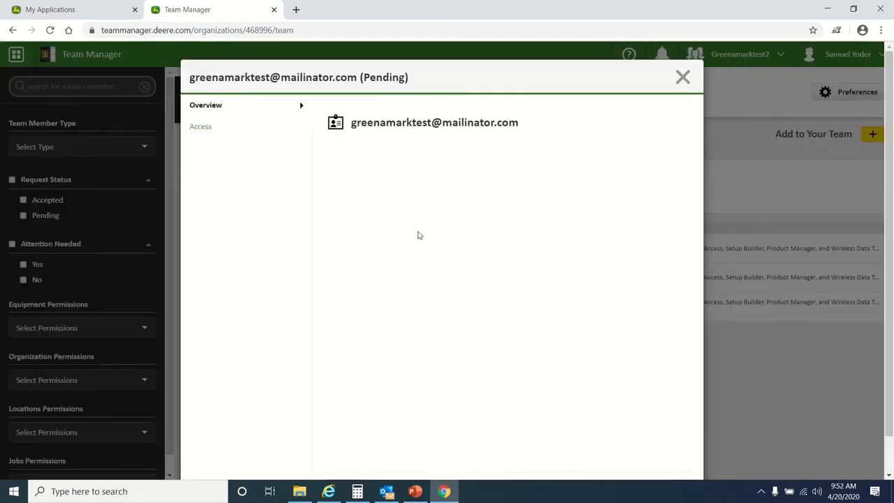
Delete the pending test staff member, confirm with REMOVE, and check the organization selector
scroll(417, 233, "down", 1)
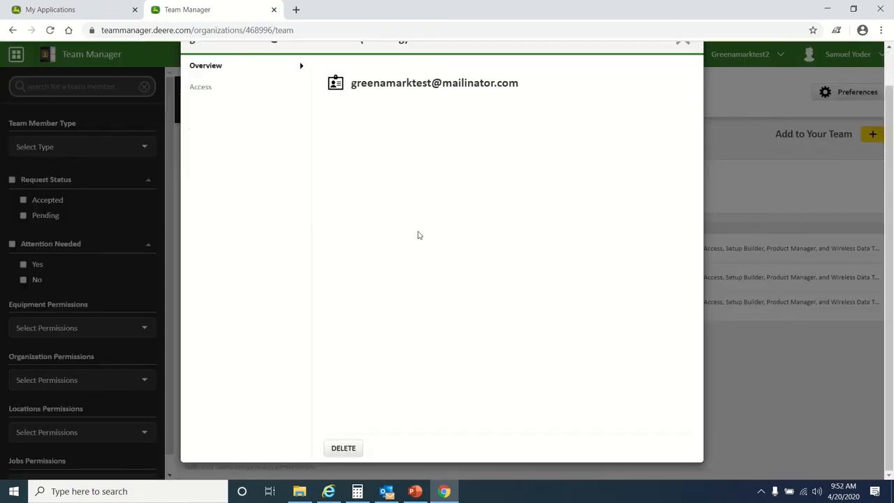
left_click(343, 448)
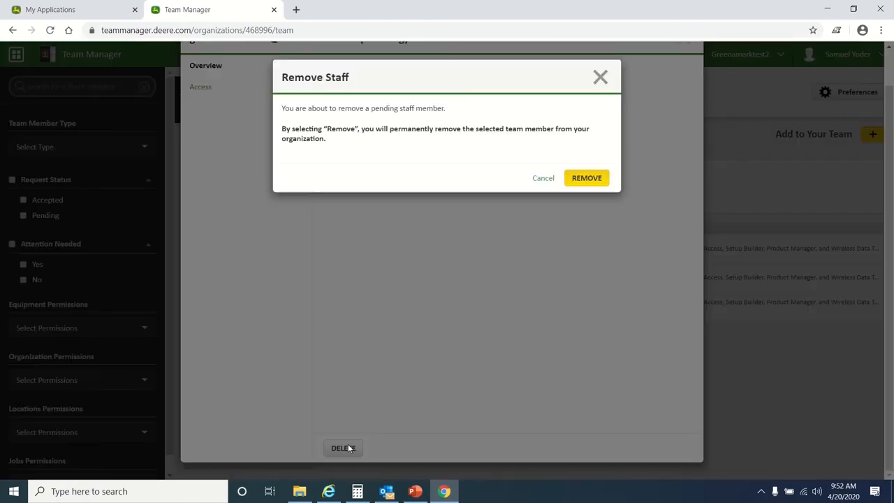
left_click(576, 179)
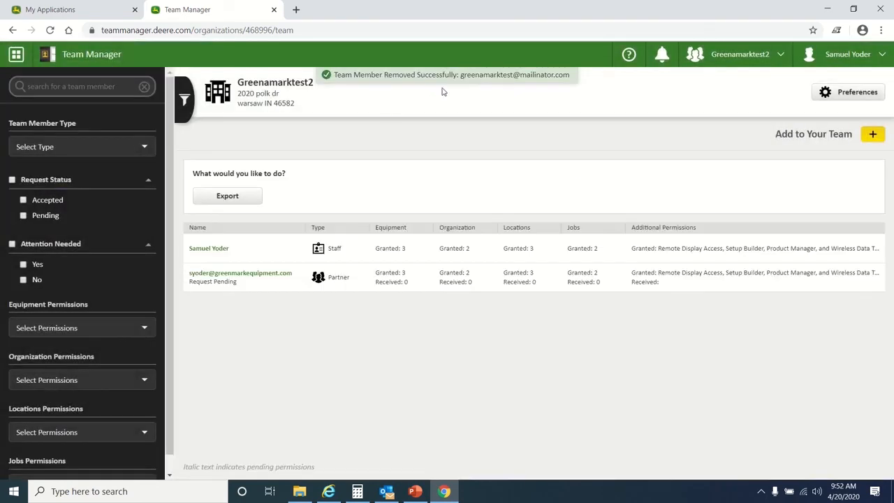
left_click(742, 56)
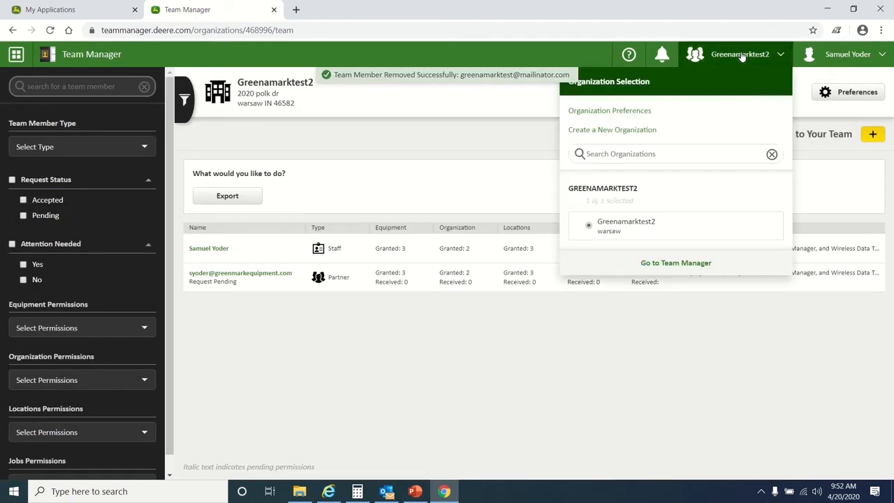
left_click(459, 207)
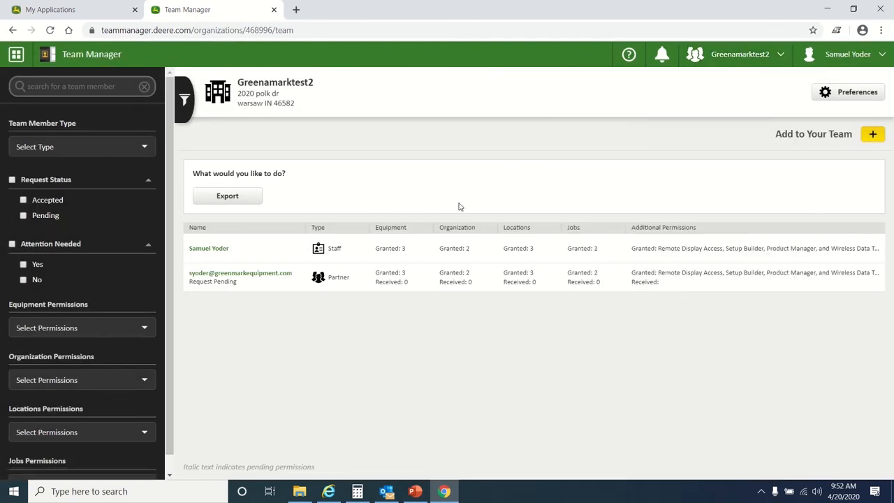